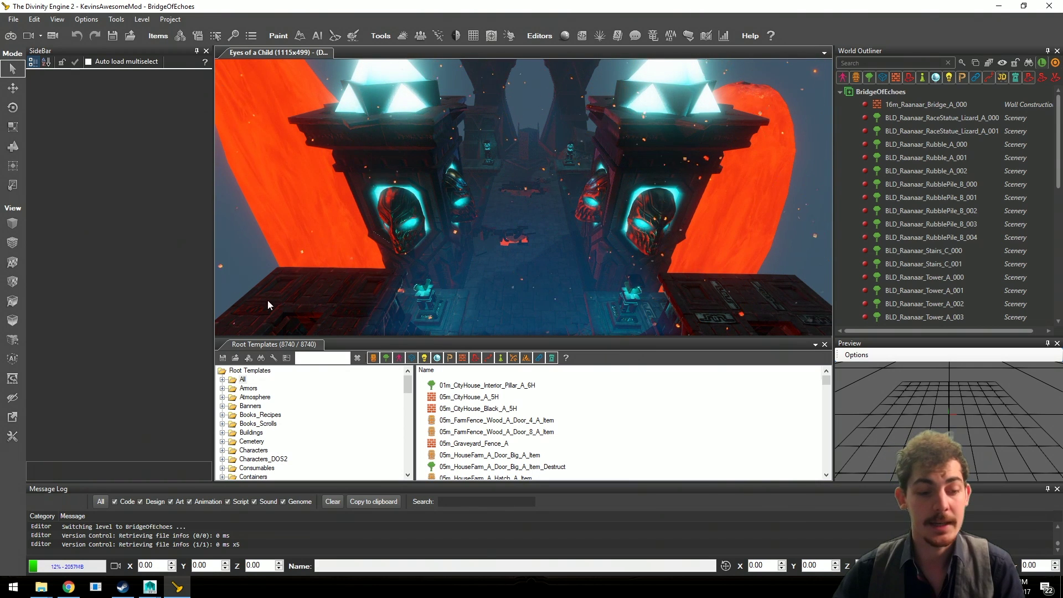
# Step: Bring the browser showing the Divinity Engine Wiki main page to the front
pyautogui.click(79, 556)
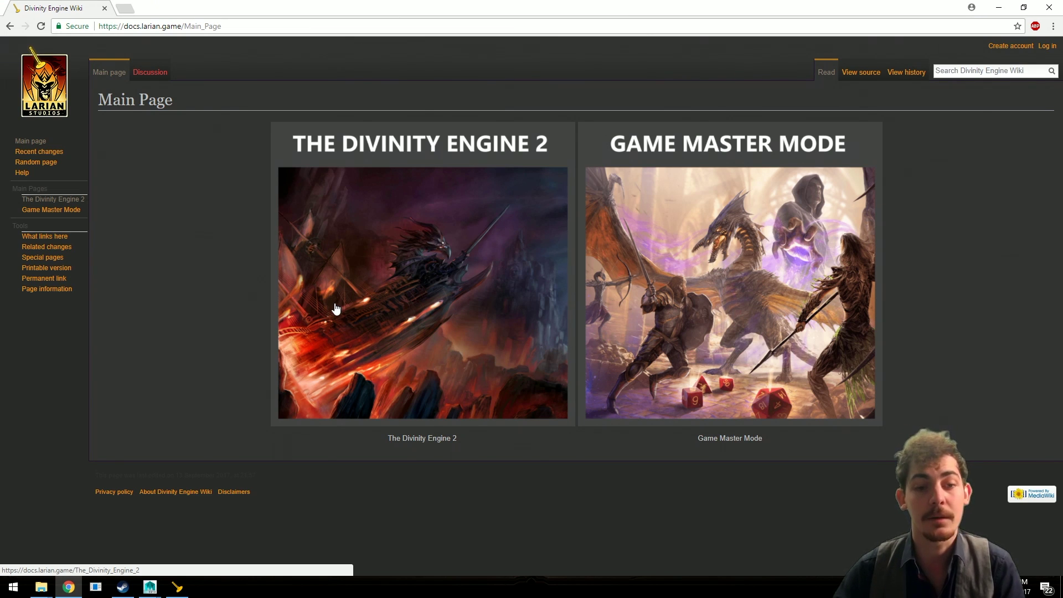
# Step: Go from The Divinity Engine 2 through Larian Guides and Setup to the Maya Exporter guide
pyautogui.click(356, 295)
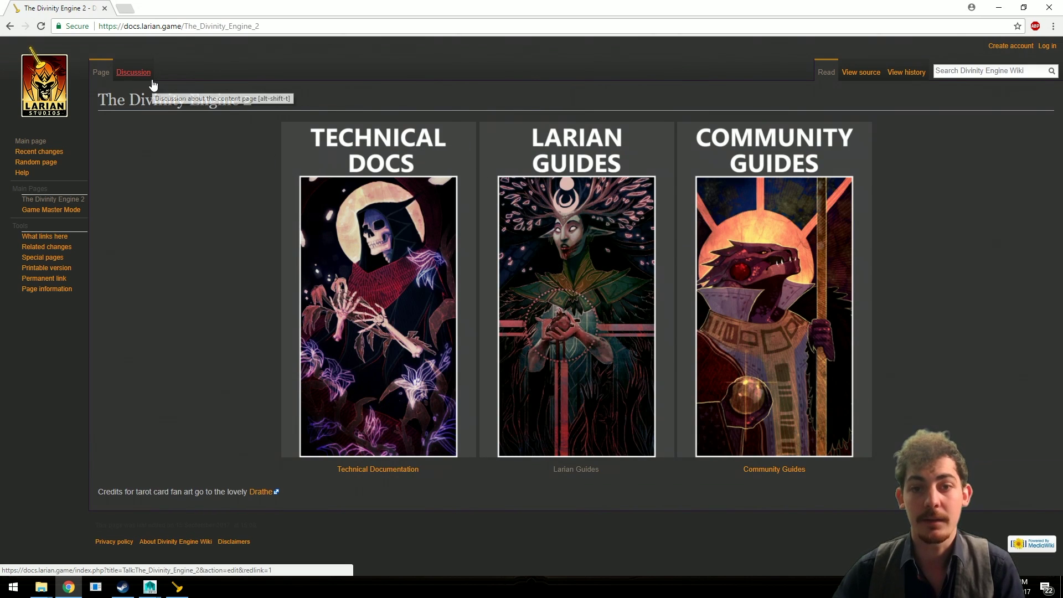
pyautogui.click(576, 179)
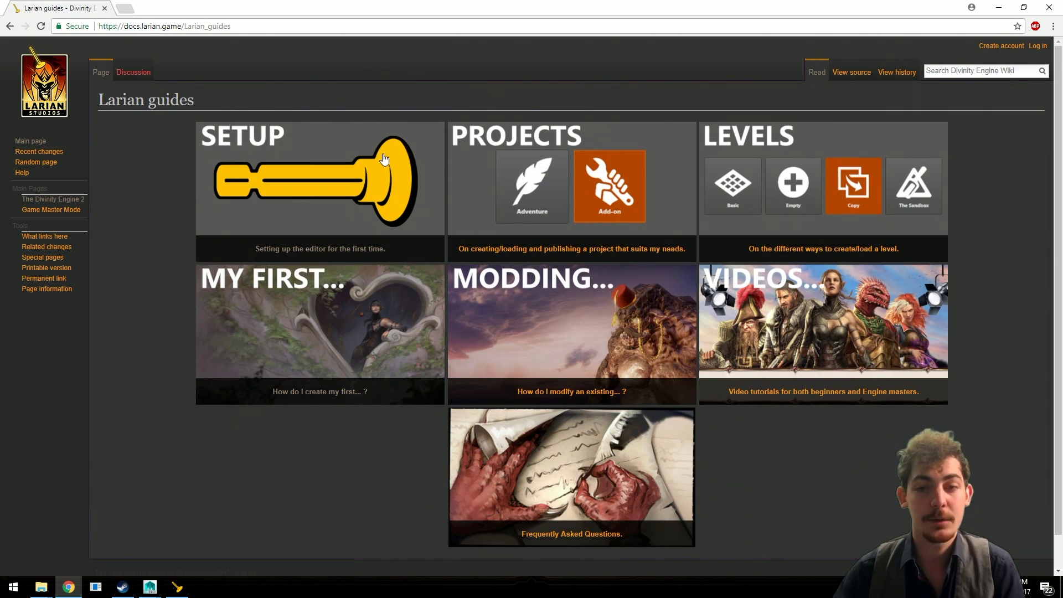
pyautogui.click(351, 168)
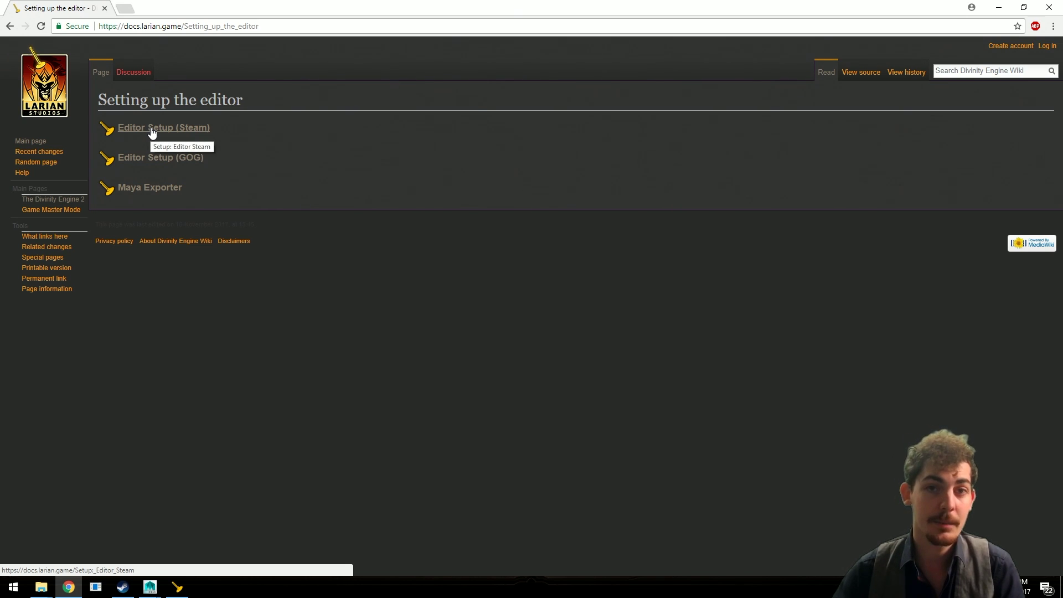
pyautogui.click(154, 189)
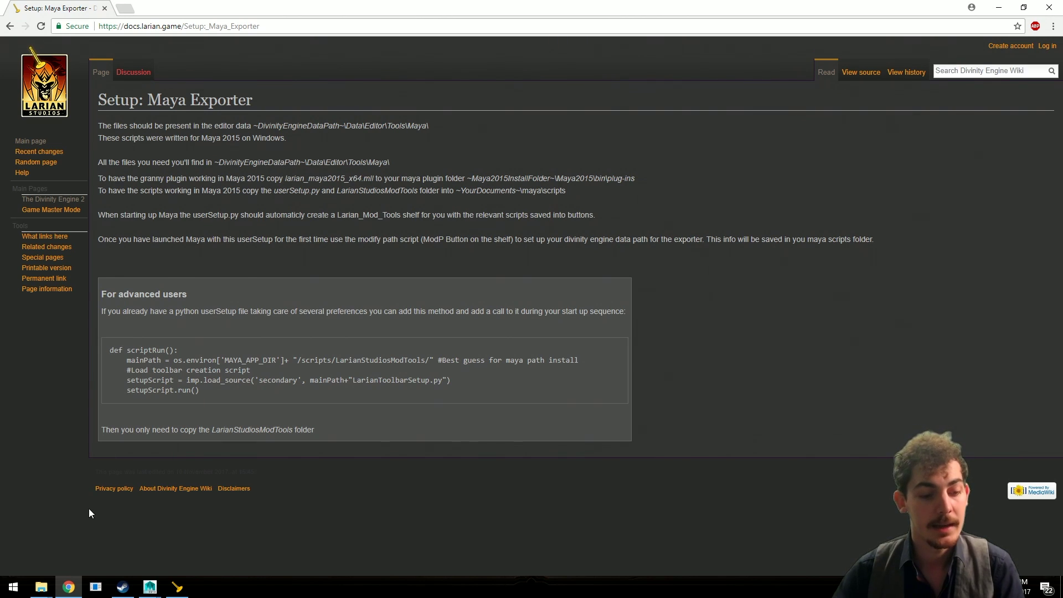
pyautogui.moveTo(42, 587)
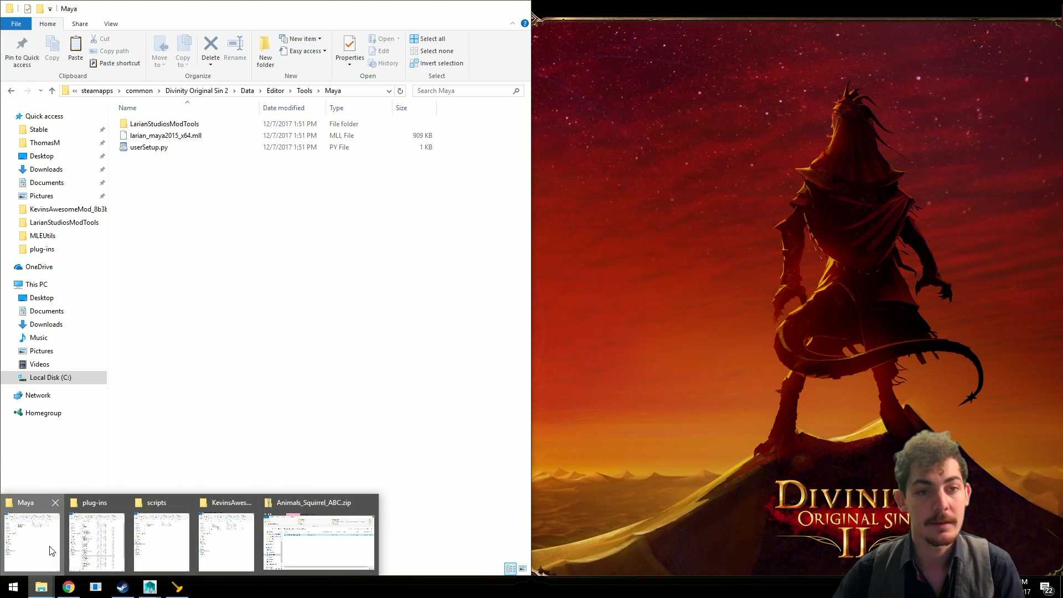
pyautogui.click(52, 559)
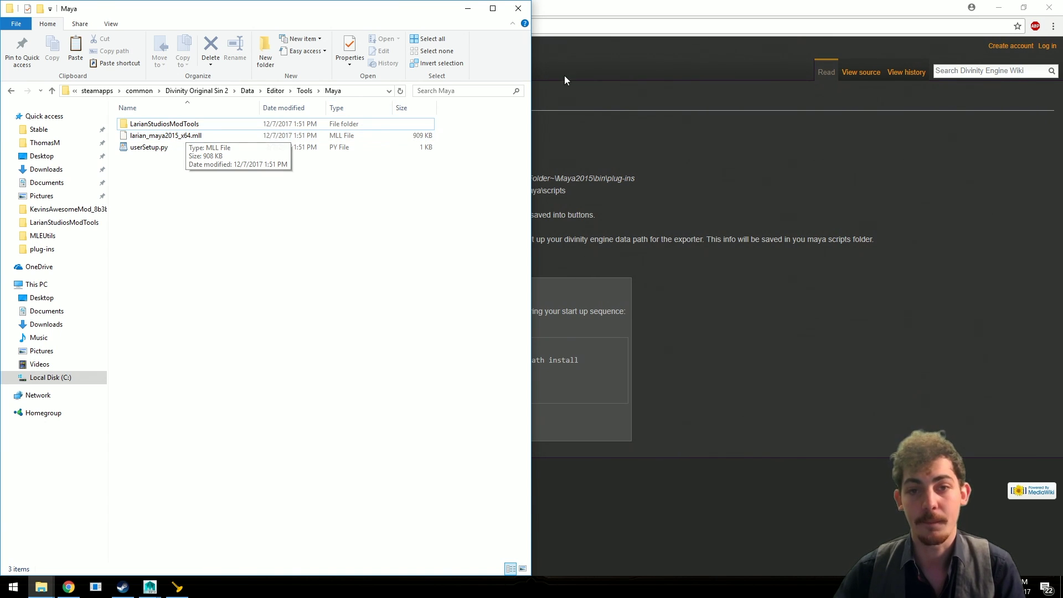
pyautogui.click(700, 116)
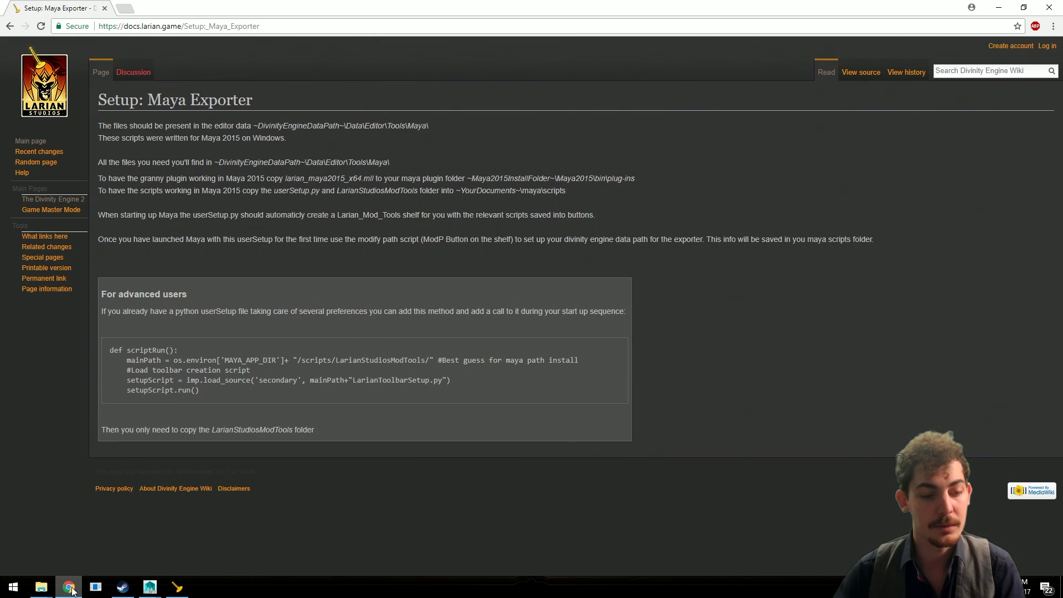
pyautogui.moveTo(42, 588)
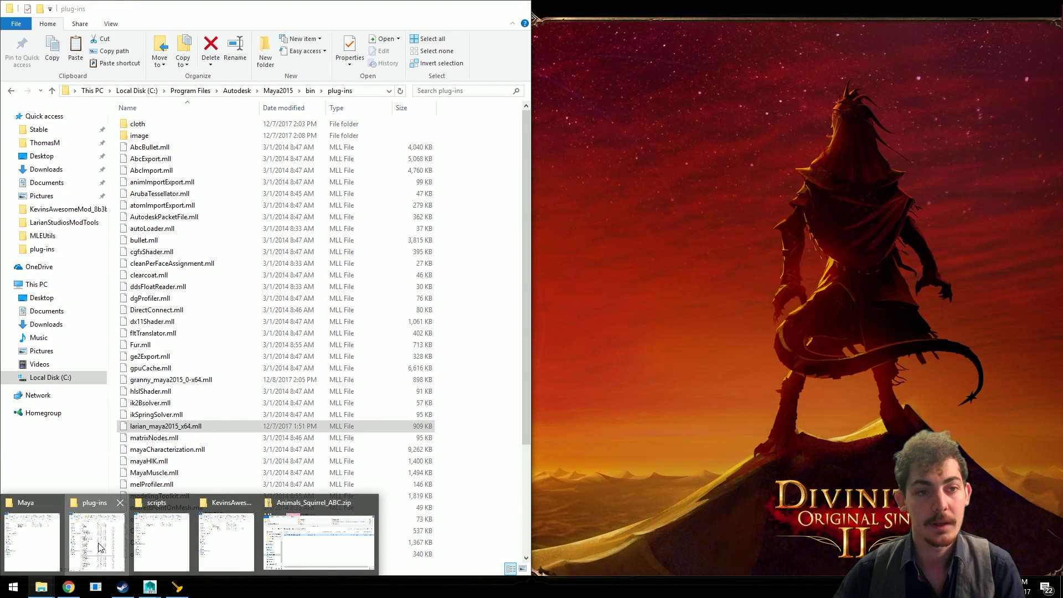
pyautogui.click(105, 541)
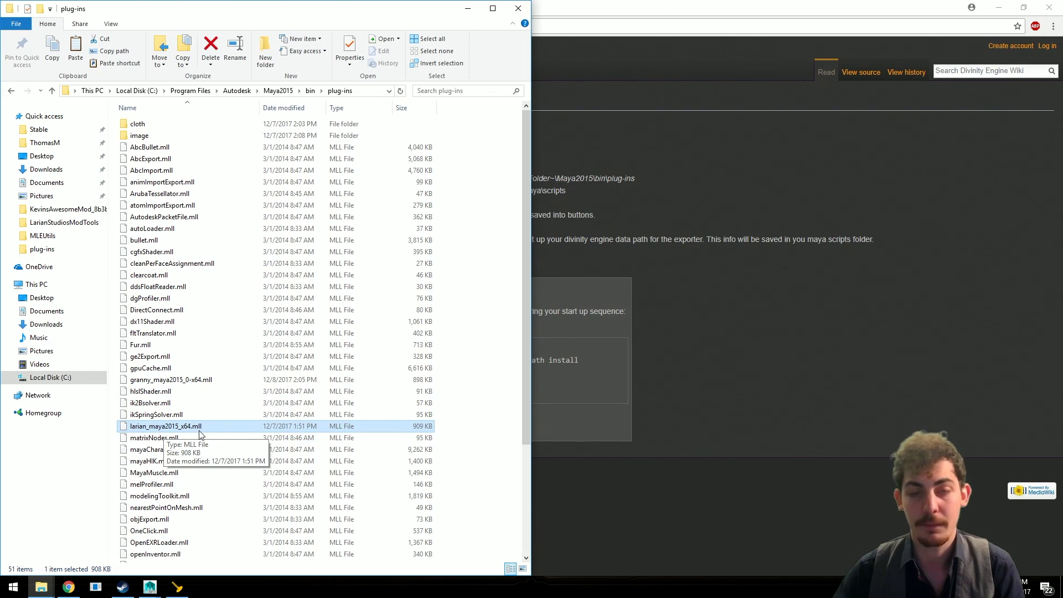
pyautogui.click(663, 154)
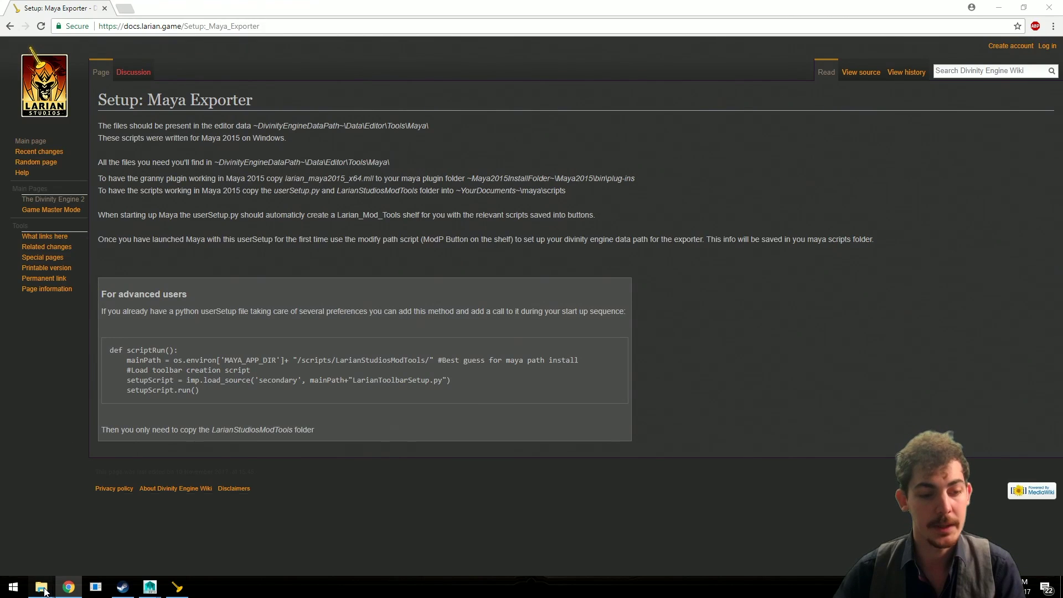
pyautogui.moveTo(41, 587)
pyautogui.click(38, 530)
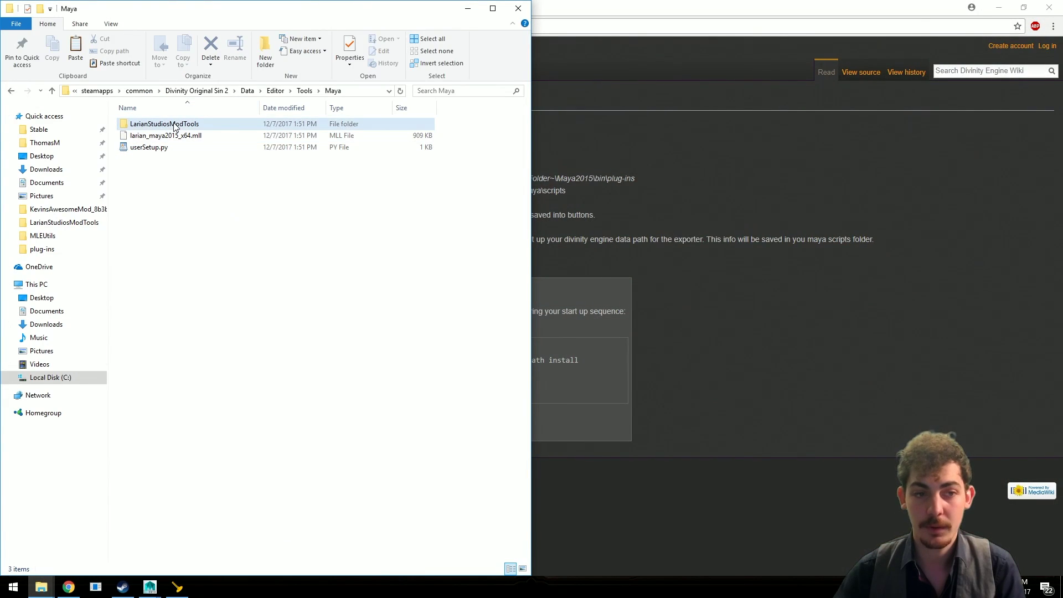
pyautogui.click(645, 202)
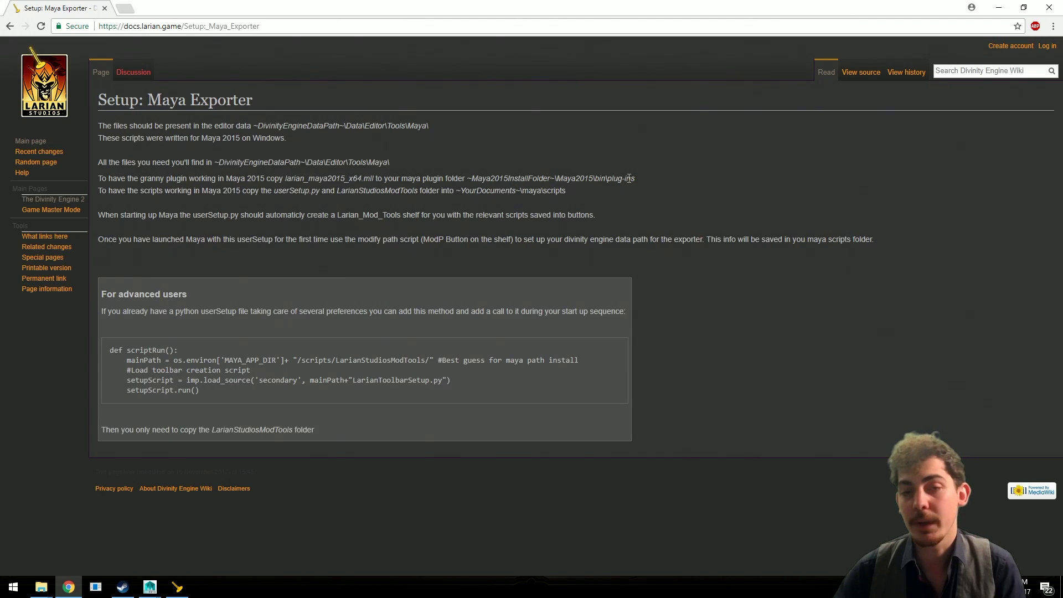
pyautogui.moveTo(42, 588)
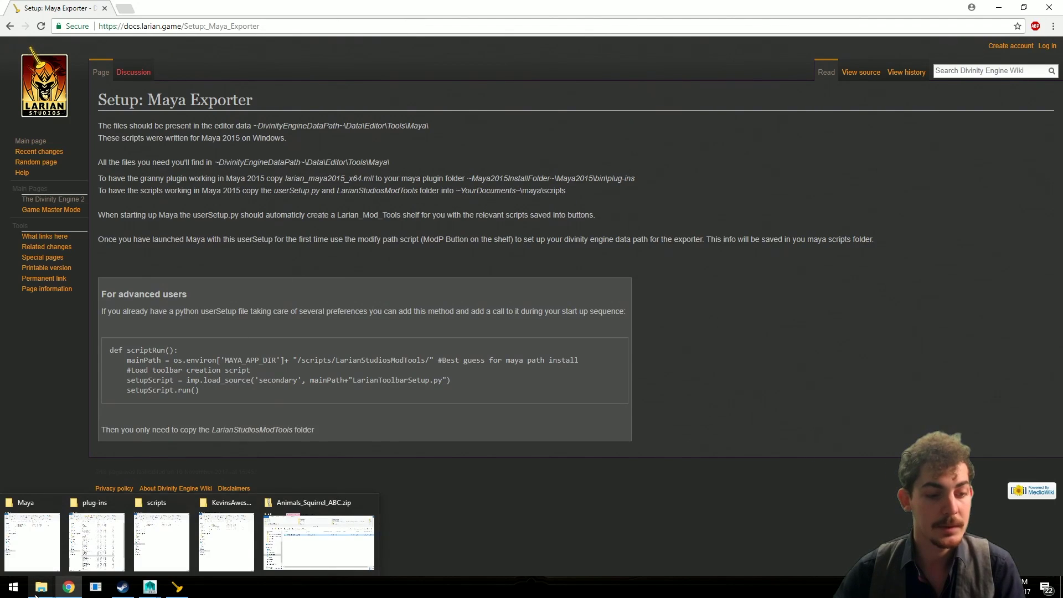
pyautogui.moveTo(35, 558)
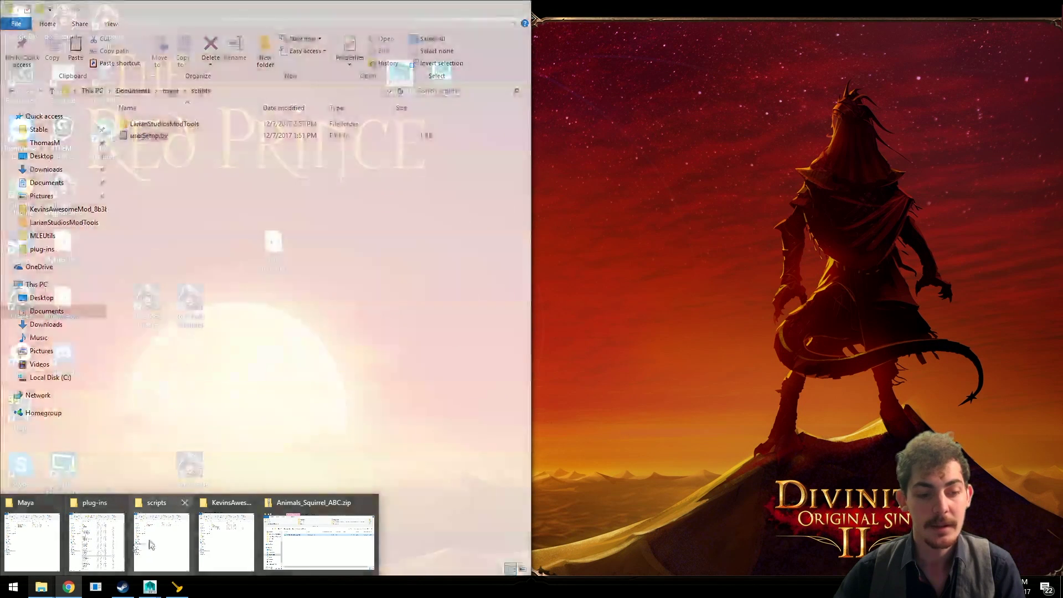
pyautogui.click(149, 543)
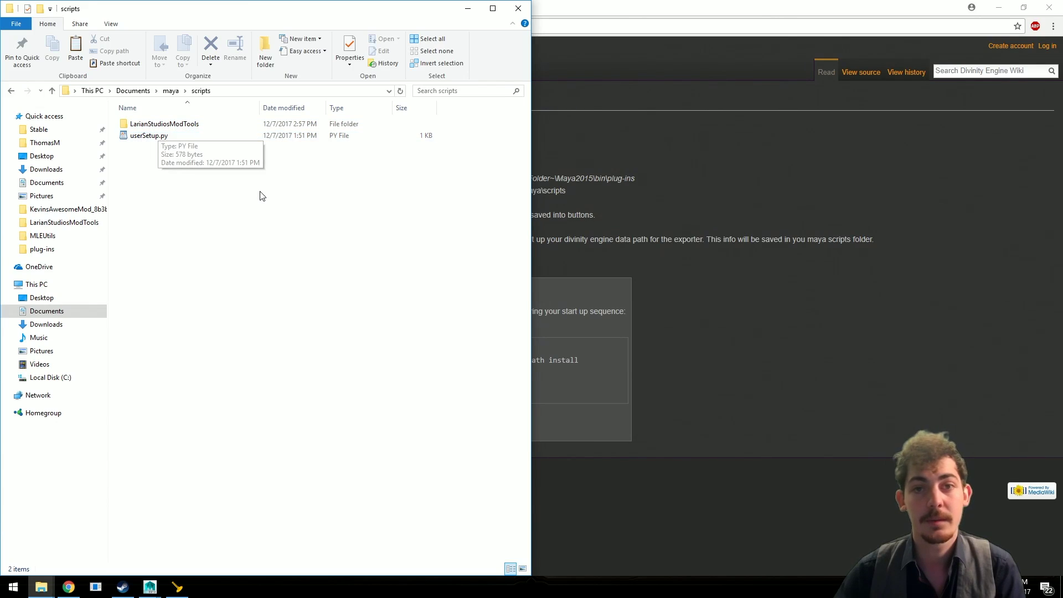
pyautogui.click(593, 210)
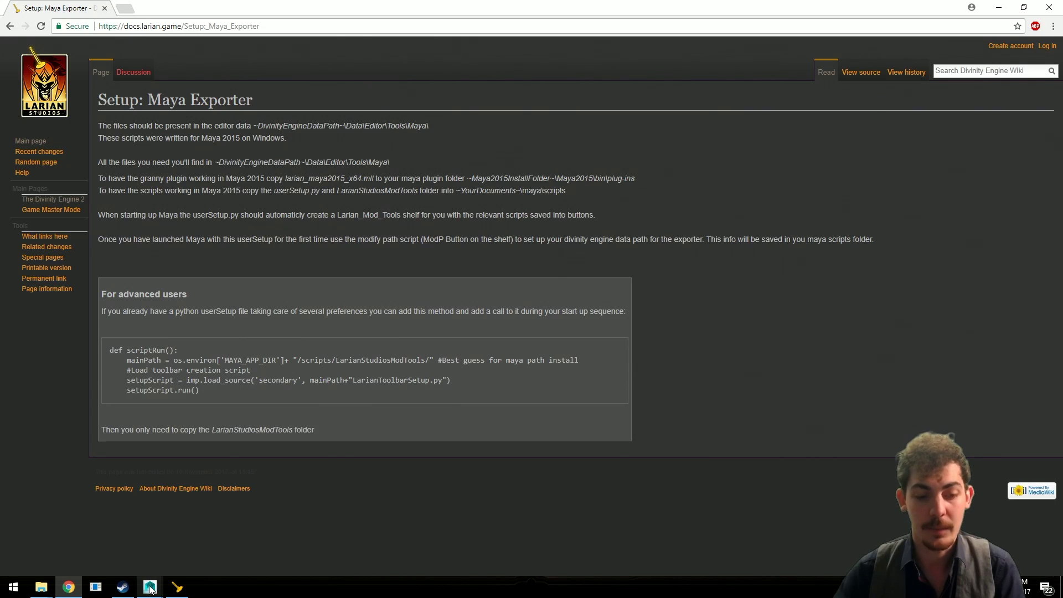
pyautogui.moveTo(150, 589)
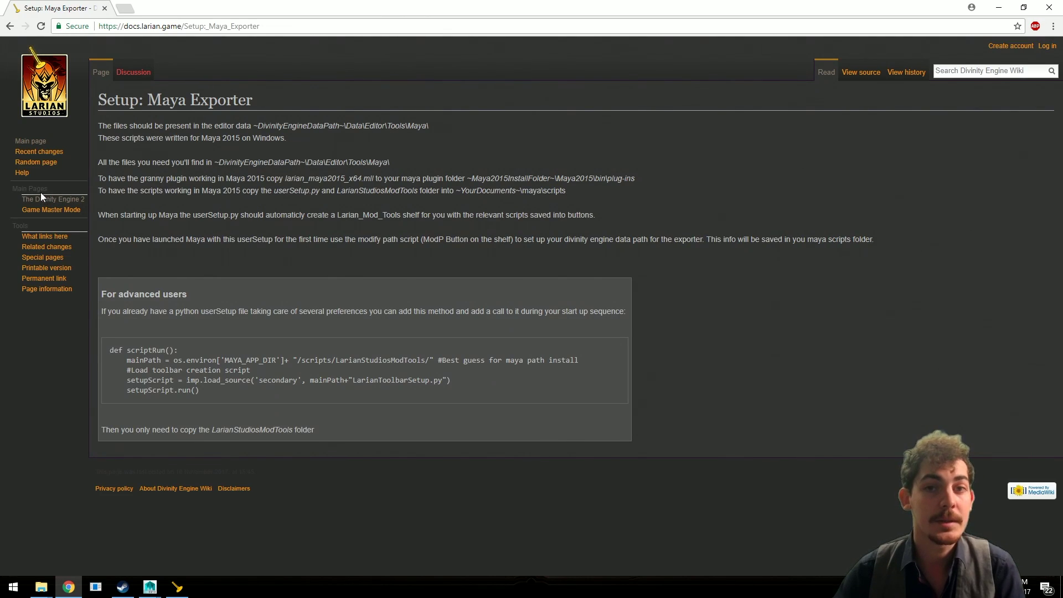
# Step: Go through Larian Guides and My first... to the character creation guide and scroll through it
pyautogui.click(52, 200)
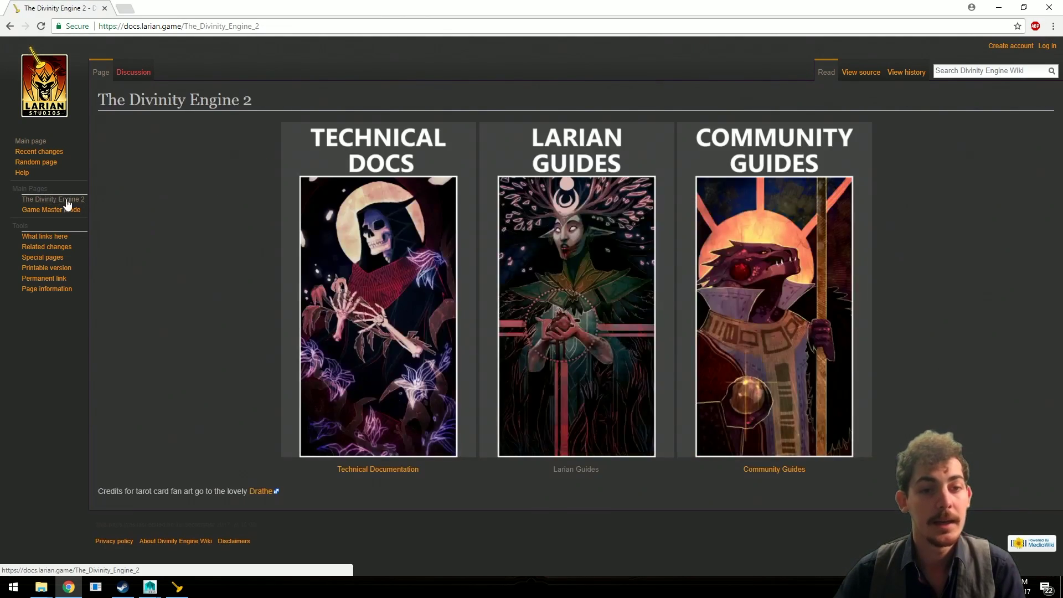
pyautogui.click(545, 210)
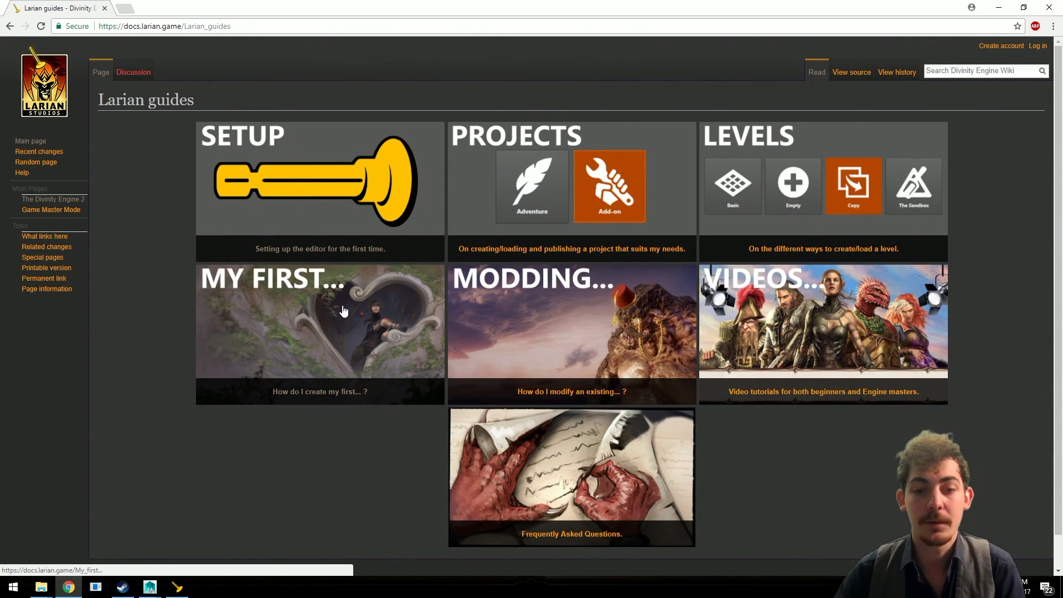
pyautogui.click(342, 304)
pyautogui.scroll(-1, 332, 298)
pyautogui.scroll(-5, 323, 294)
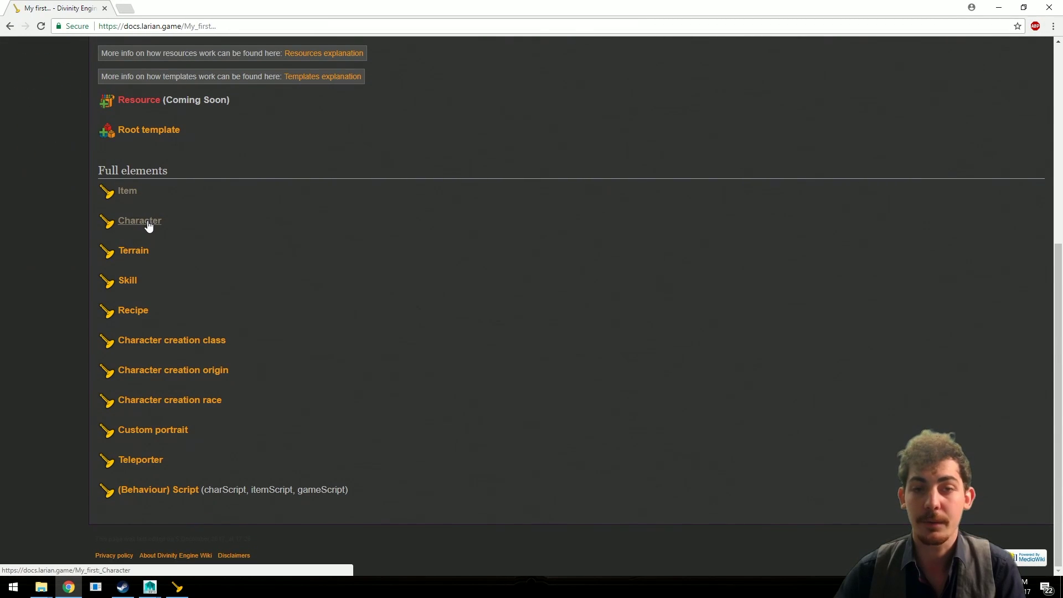
pyautogui.click(140, 221)
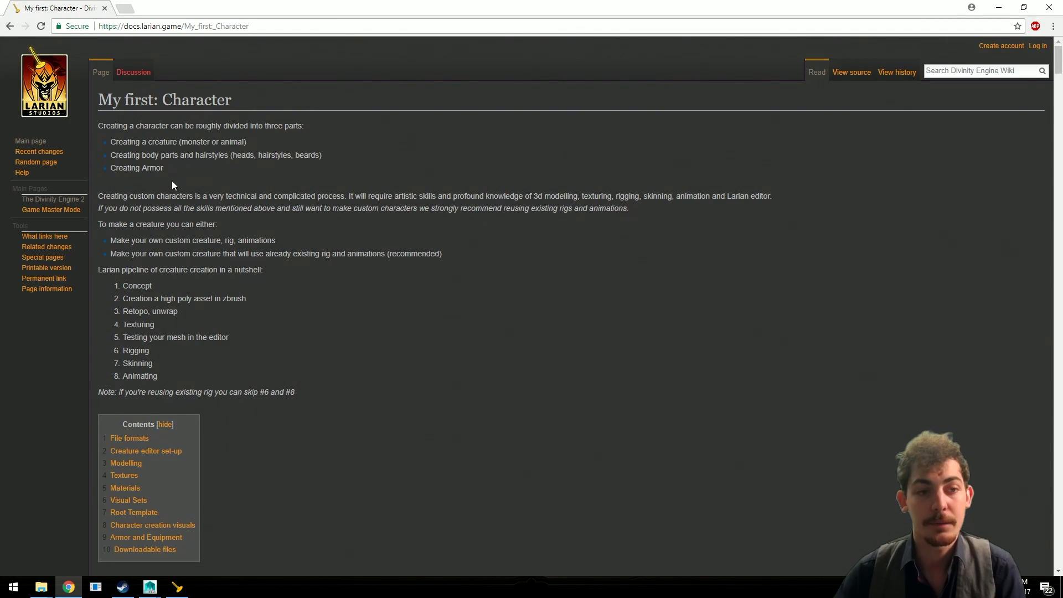
pyautogui.scroll(-5, 337, 242)
pyautogui.moveTo(1059, 72); pyautogui.dragTo(1060, 565)
pyautogui.scroll(1, 250, 164)
pyautogui.scroll(-1, 251, 161)
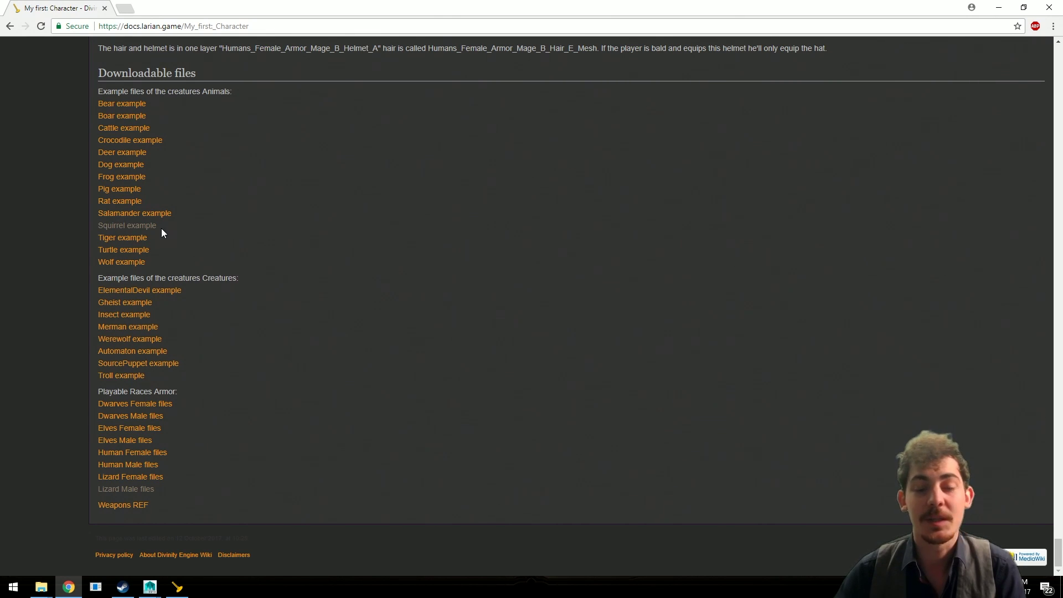
# Step: Download the Animals_Squirrel_ABC.zip sample archive and minimize Chrome
pyautogui.click(132, 225)
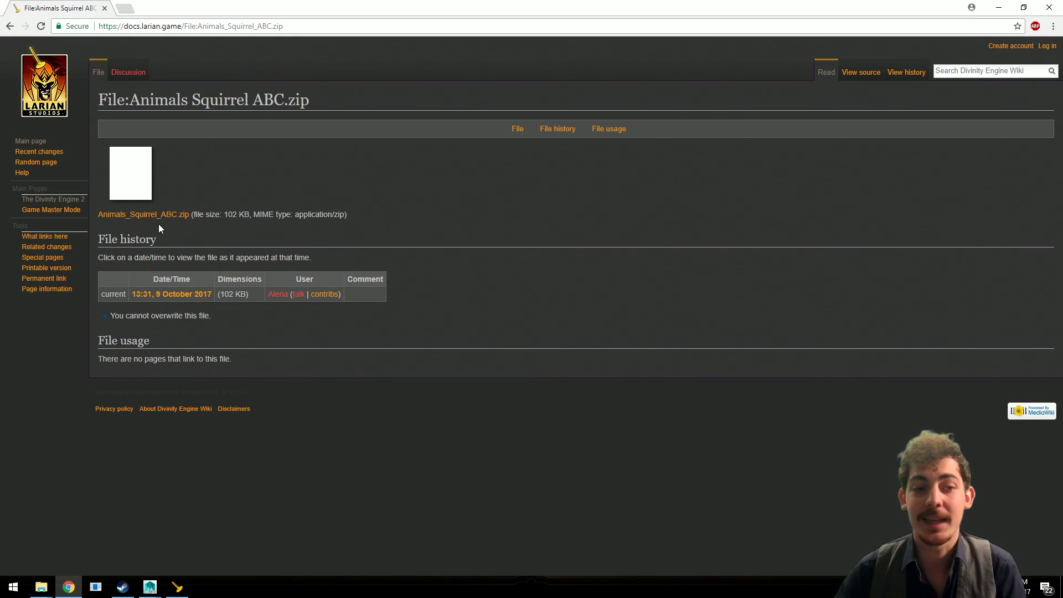
pyautogui.click(151, 220)
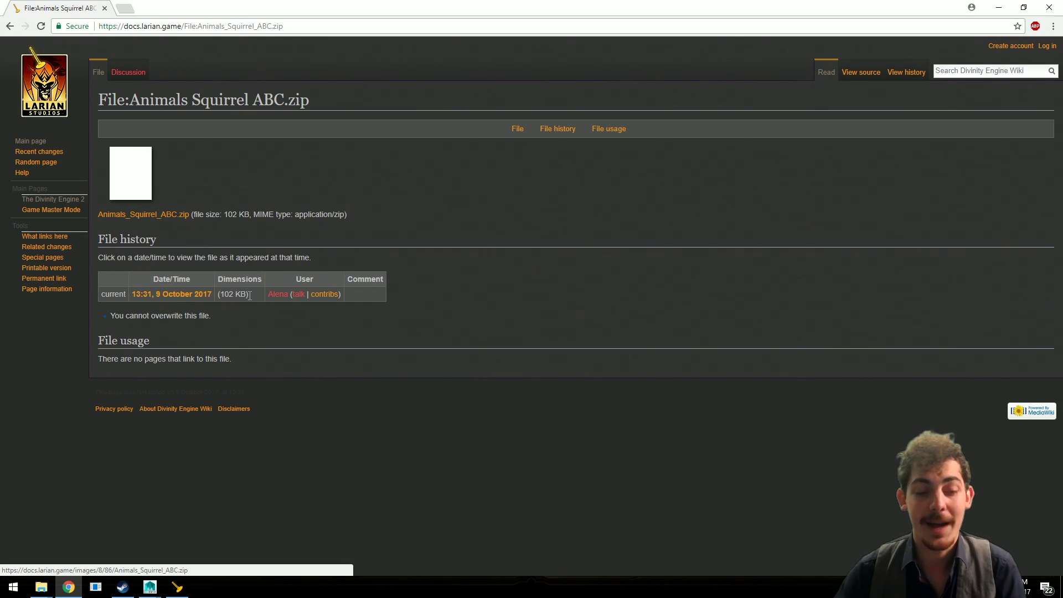
pyautogui.click(999, 7)
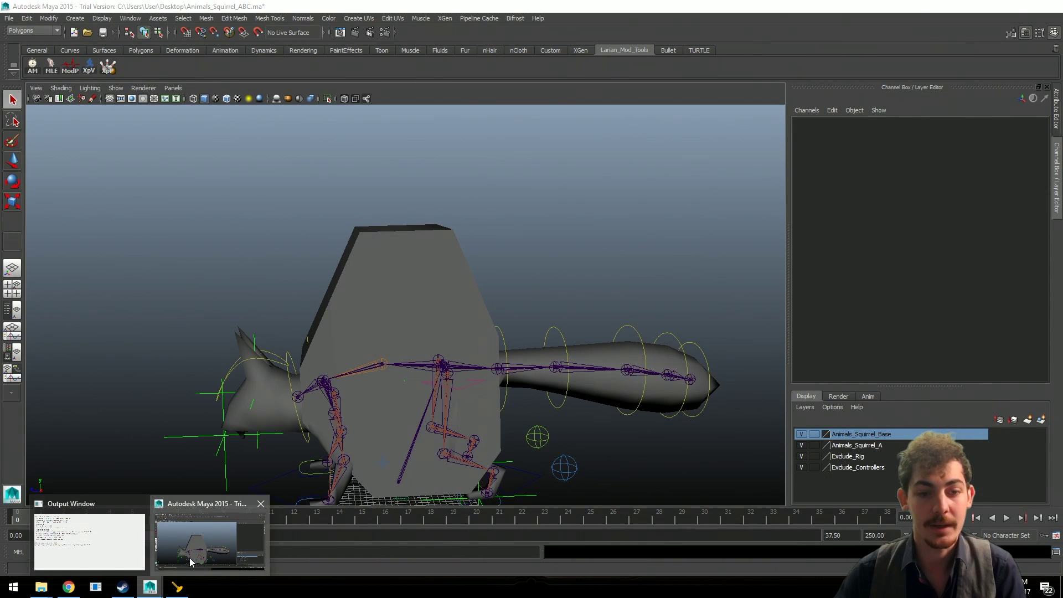
# Step: In Maya, select Animals_Squirrel_A_Mesh instead of the box and isolate it in the viewport
pyautogui.click(191, 562)
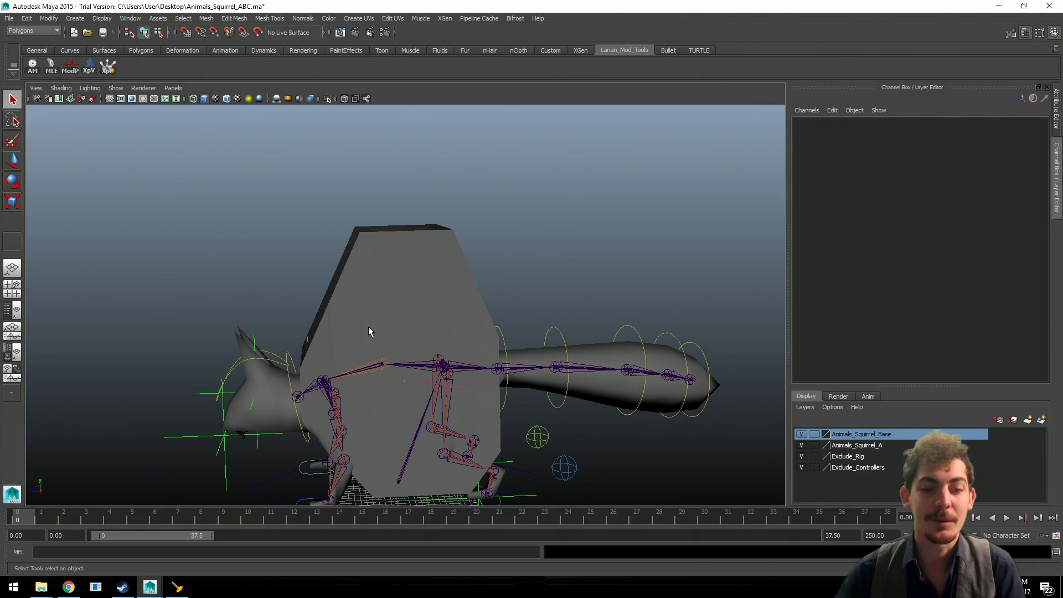
pyautogui.click(291, 332)
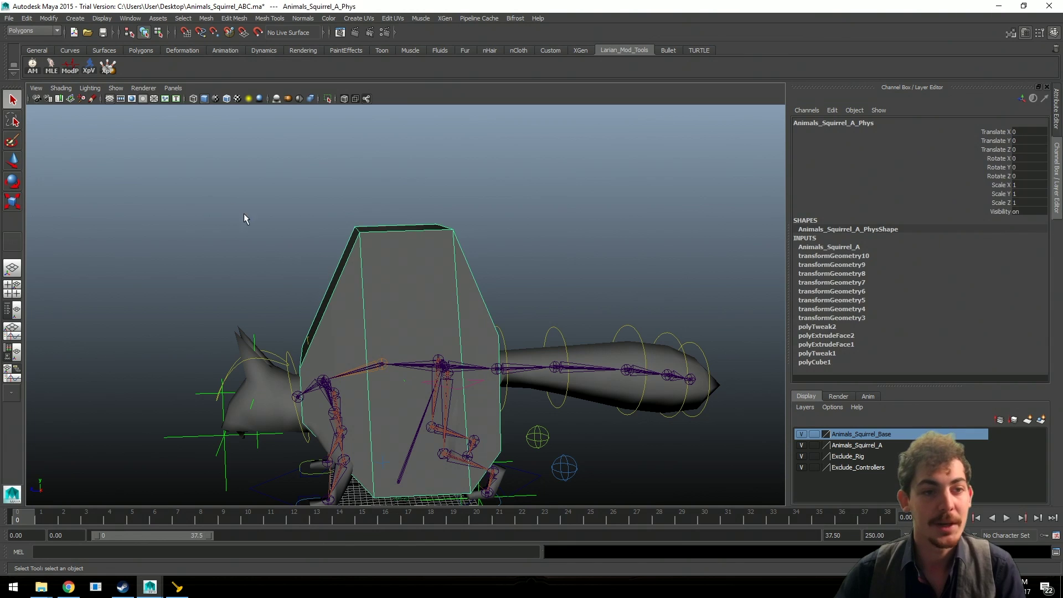
pyautogui.click(262, 365)
pyautogui.click(327, 99)
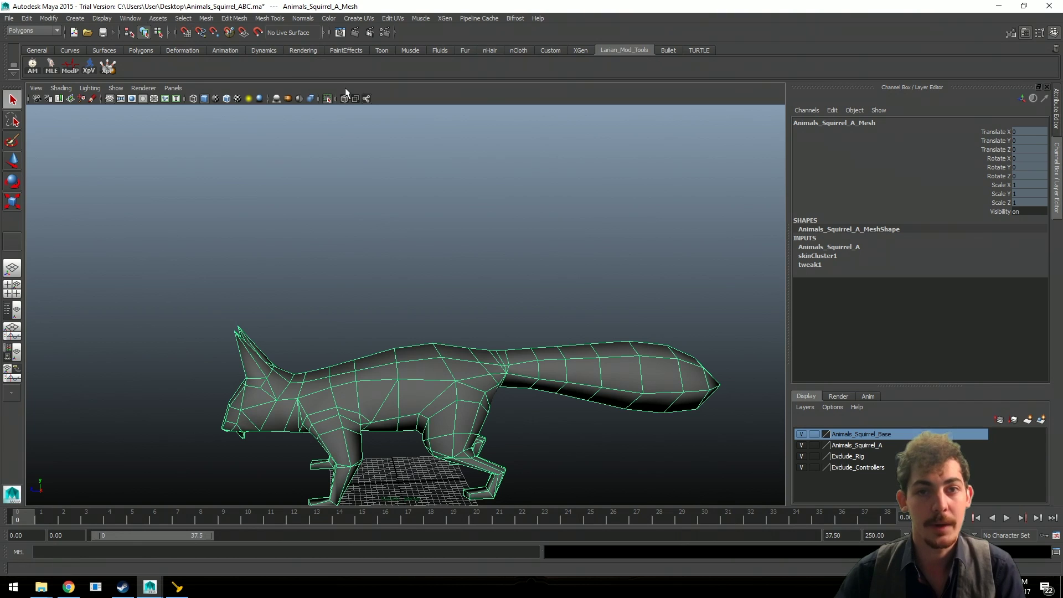
# Step: Set and apply the Divinity data path to Steam\steamapps\common\Divinity Original Sin 2\Data
pyautogui.click(71, 69)
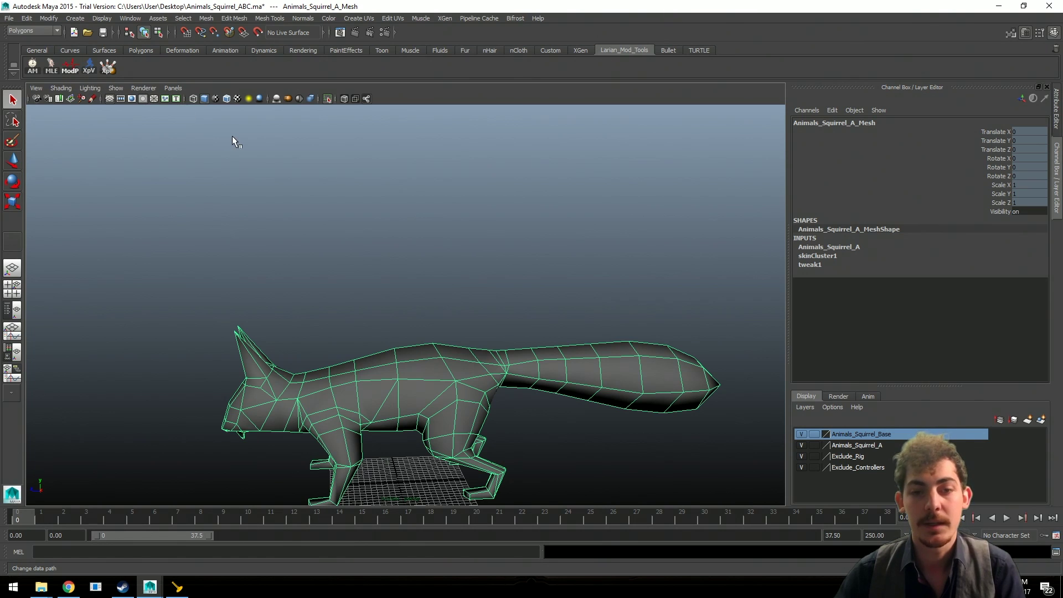
pyautogui.click(624, 285)
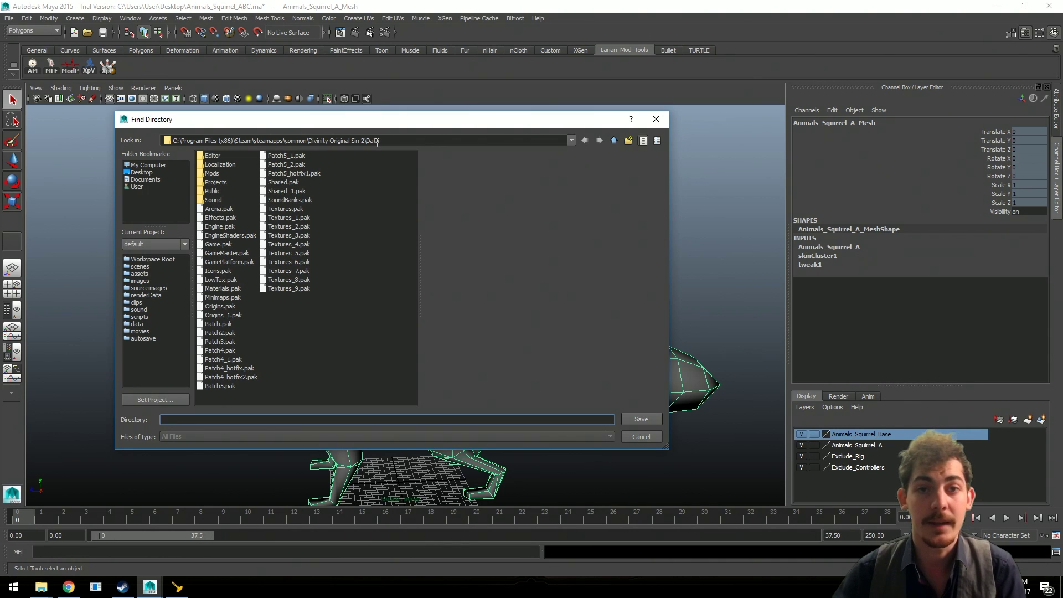
pyautogui.click(381, 140)
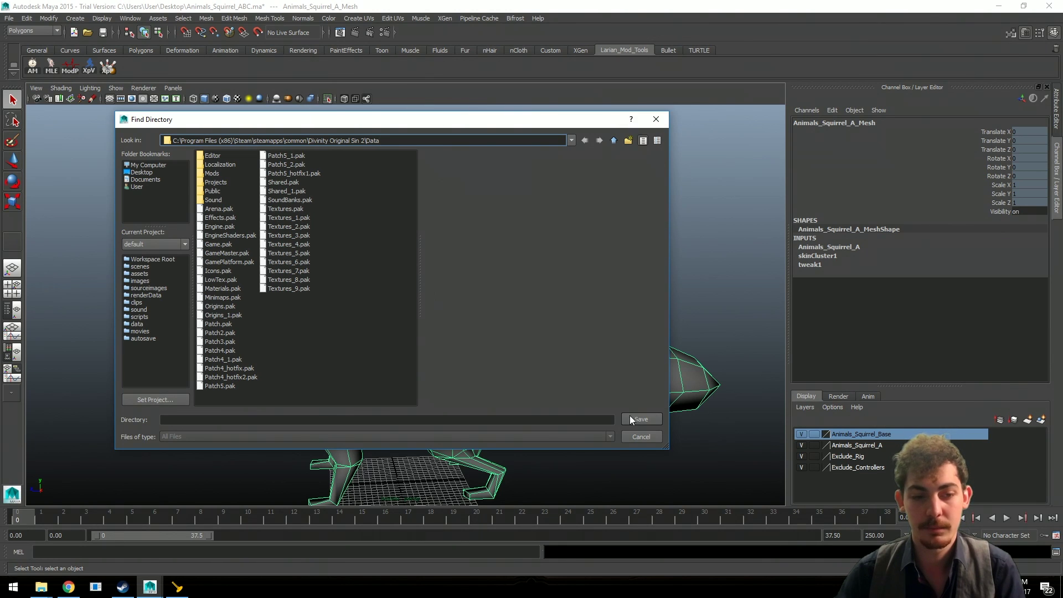
pyautogui.click(643, 421)
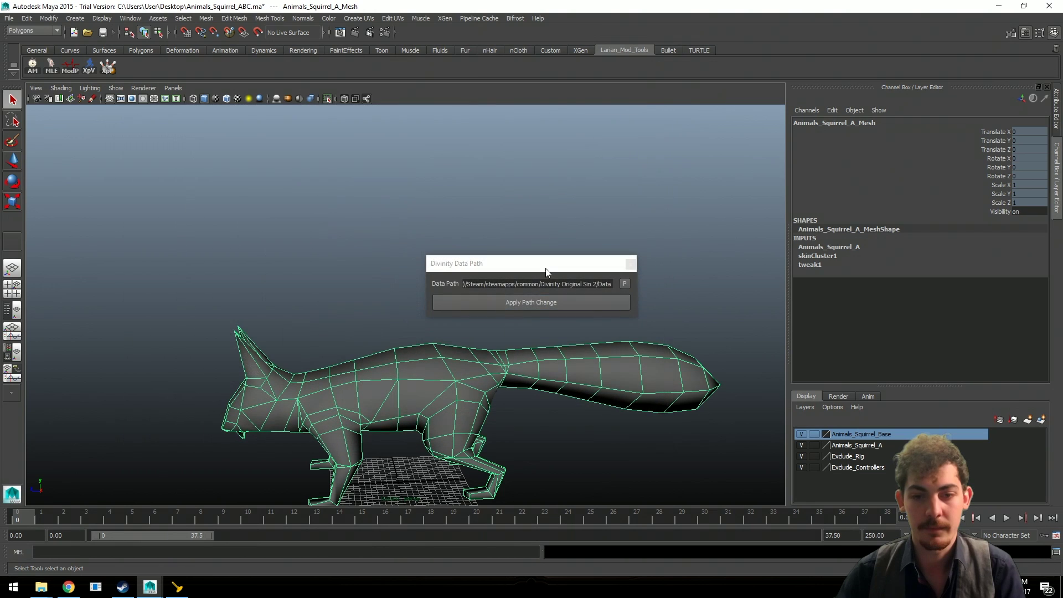
pyautogui.click(550, 304)
pyautogui.click(631, 264)
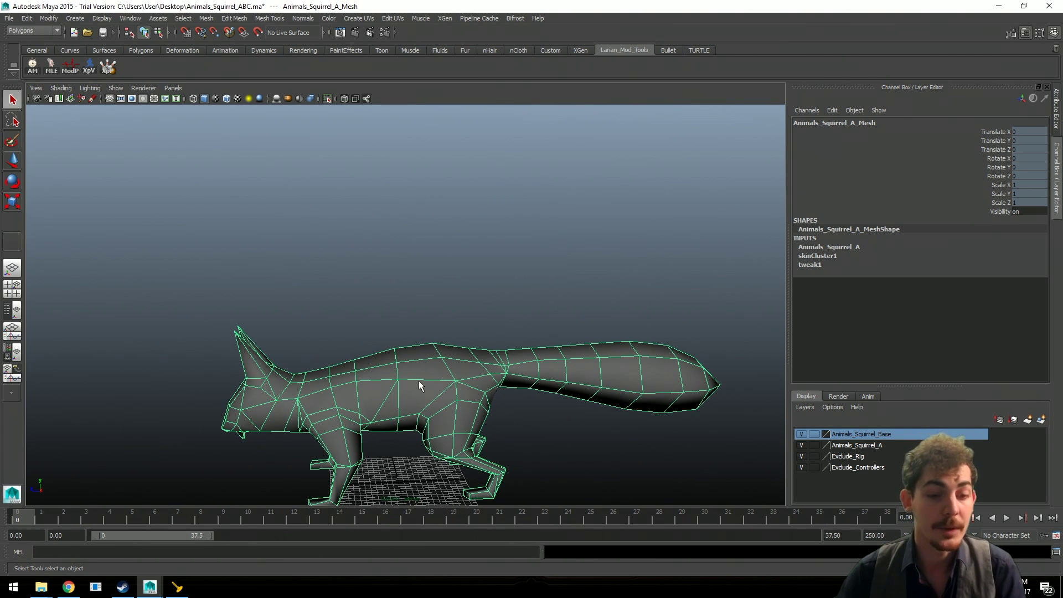
pyautogui.click(52, 70)
pyautogui.moveTo(375, 149); pyautogui.dragTo(362, 145)
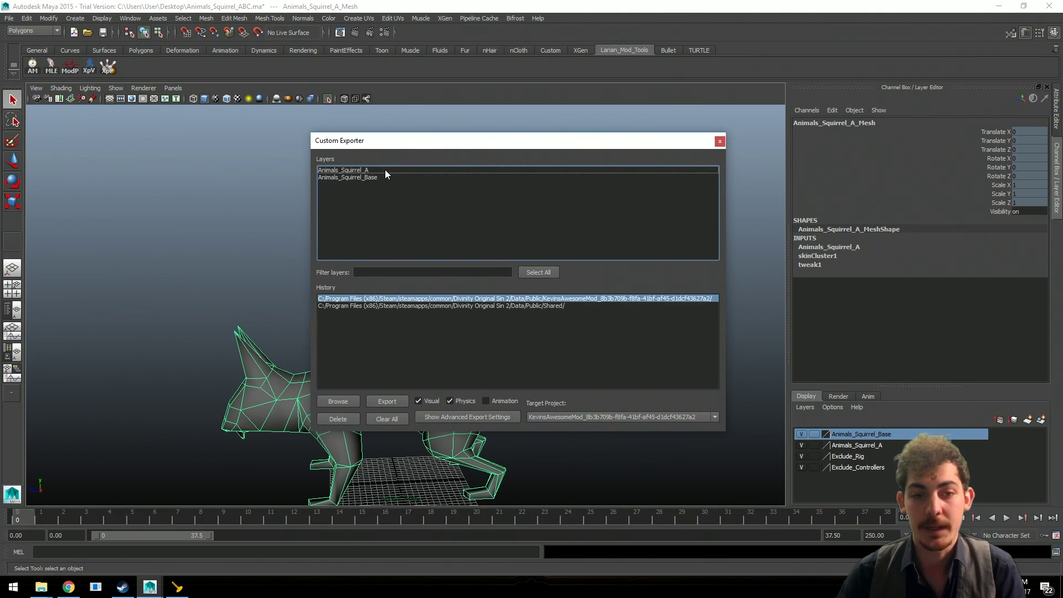
pyautogui.moveTo(384, 169); pyautogui.dragTo(384, 176)
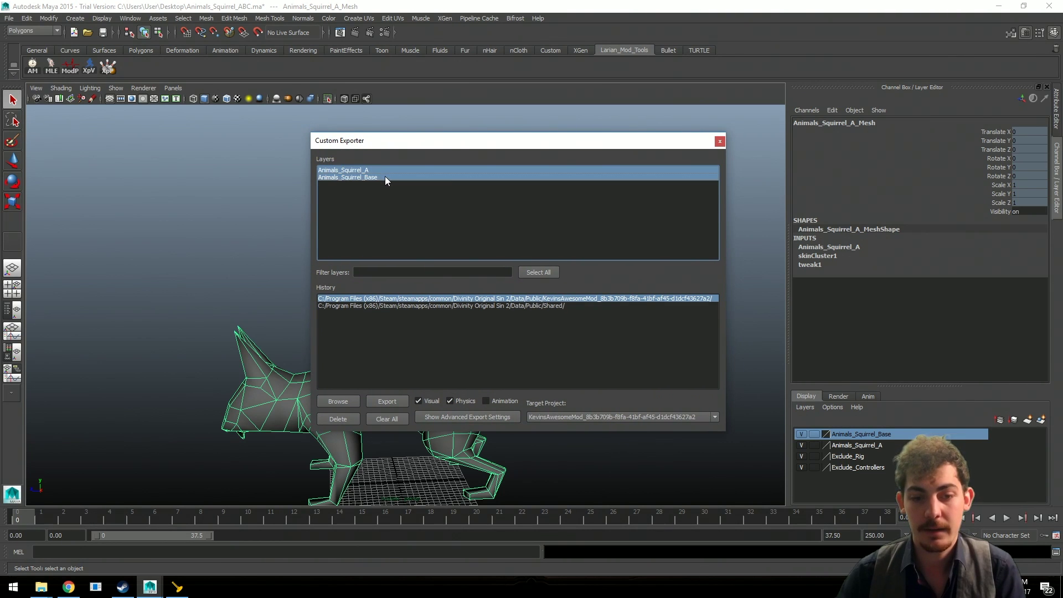
pyautogui.click(432, 417)
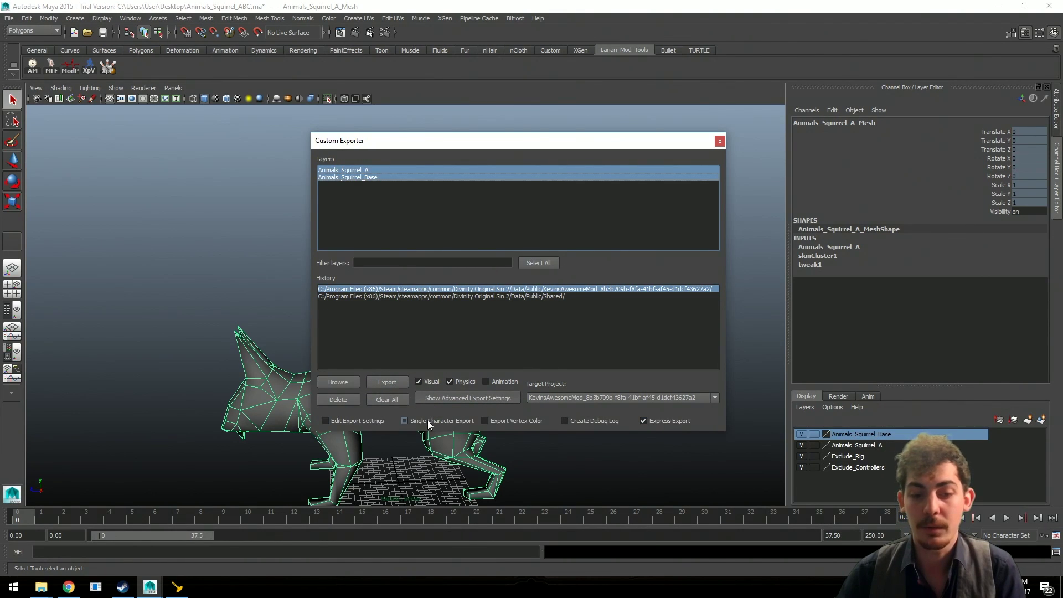
pyautogui.click(471, 397)
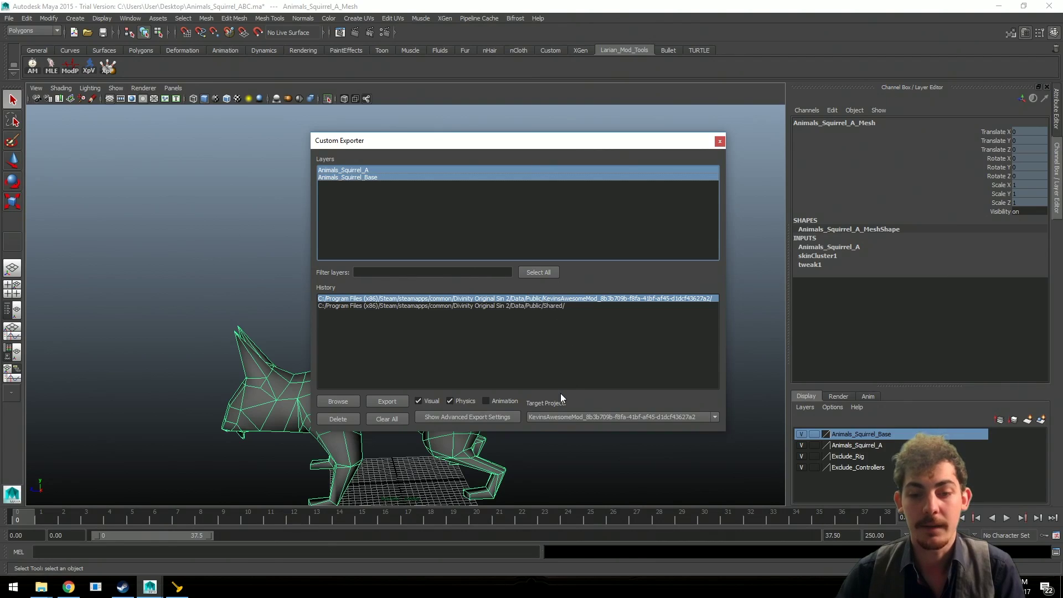
pyautogui.click(590, 417)
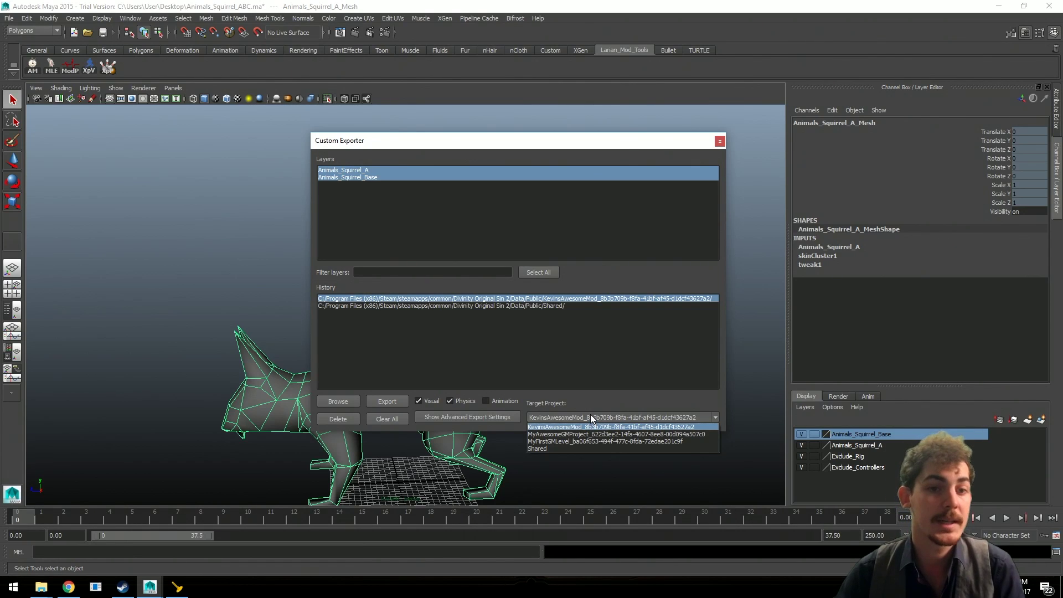
pyautogui.click(590, 416)
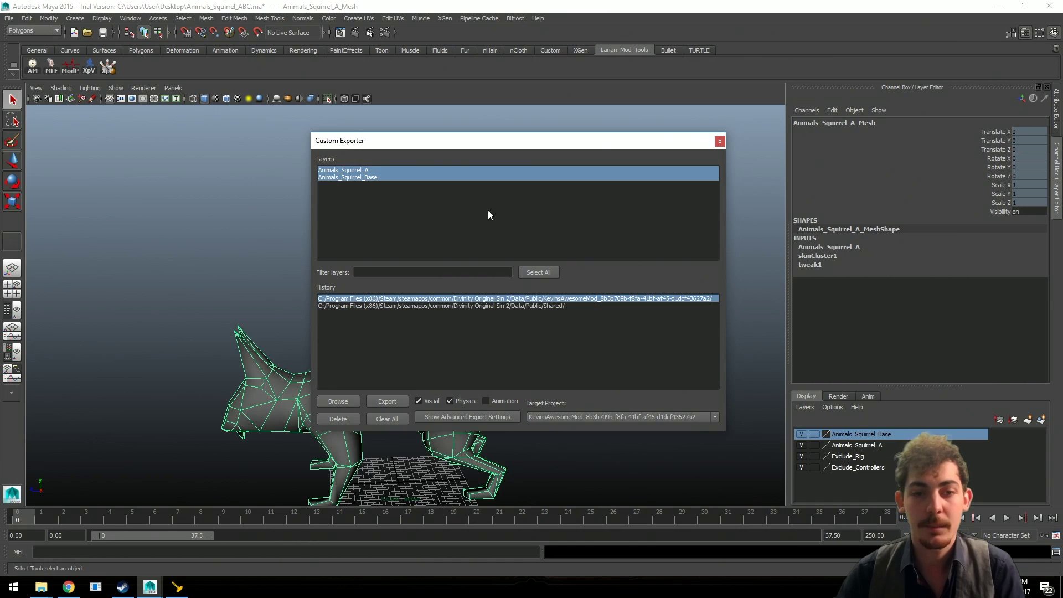
pyautogui.click(720, 141)
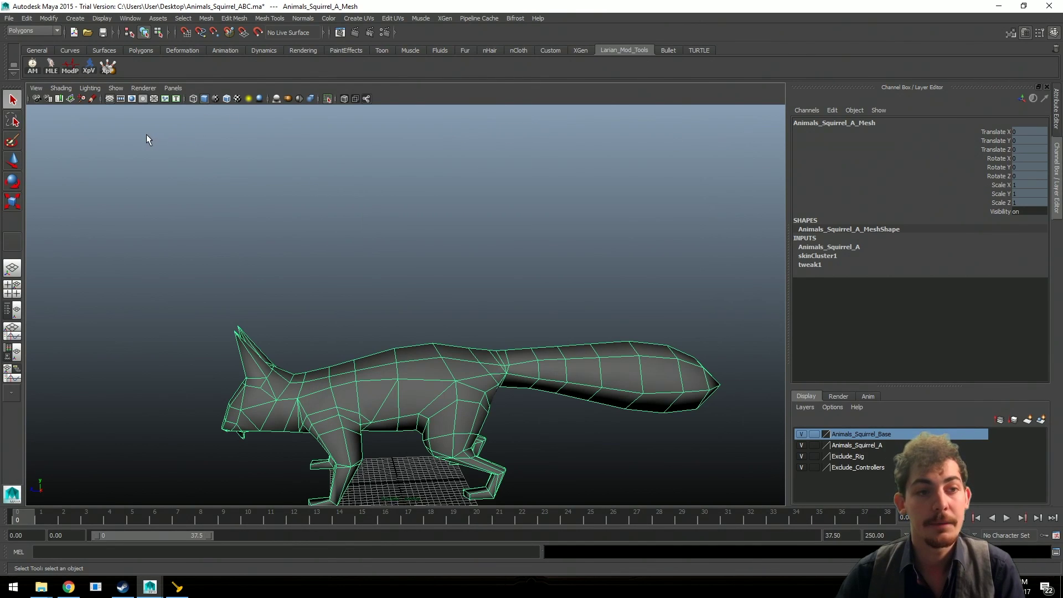
# Step: Unisolate the scene, check the Phys box's physics properties, save Animals_Squirrel_ABC.ma, and launch Custom Exporter
pyautogui.click(327, 99)
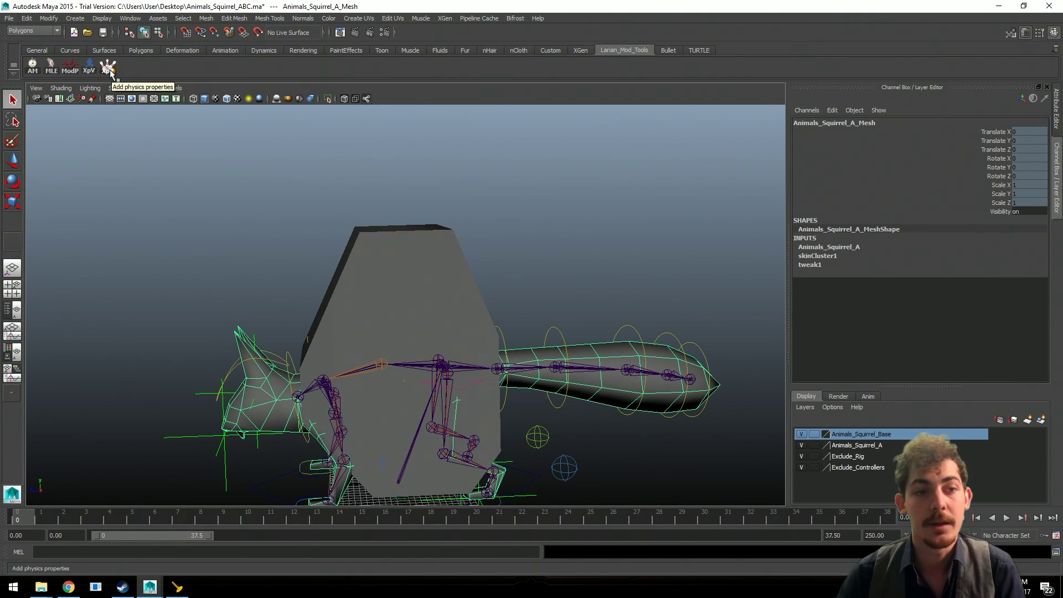
pyautogui.click(370, 254)
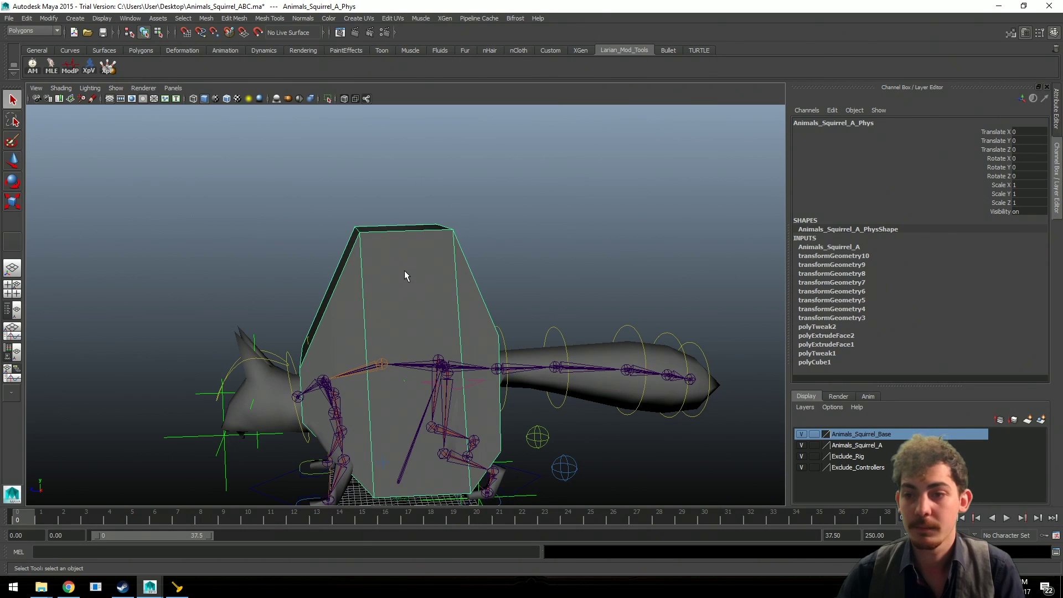
pyautogui.click(108, 66)
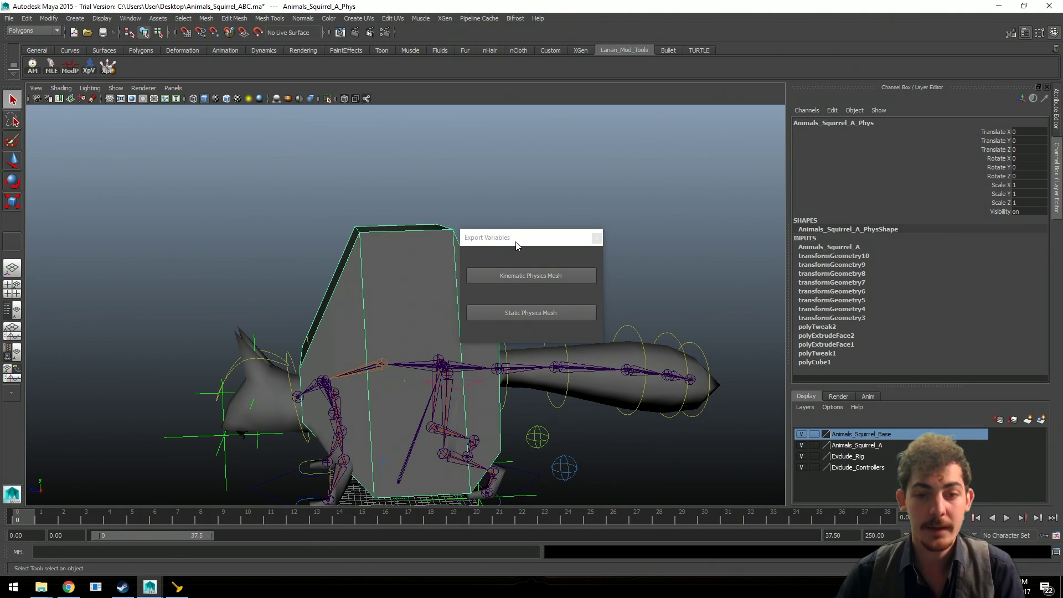
pyautogui.click(596, 237)
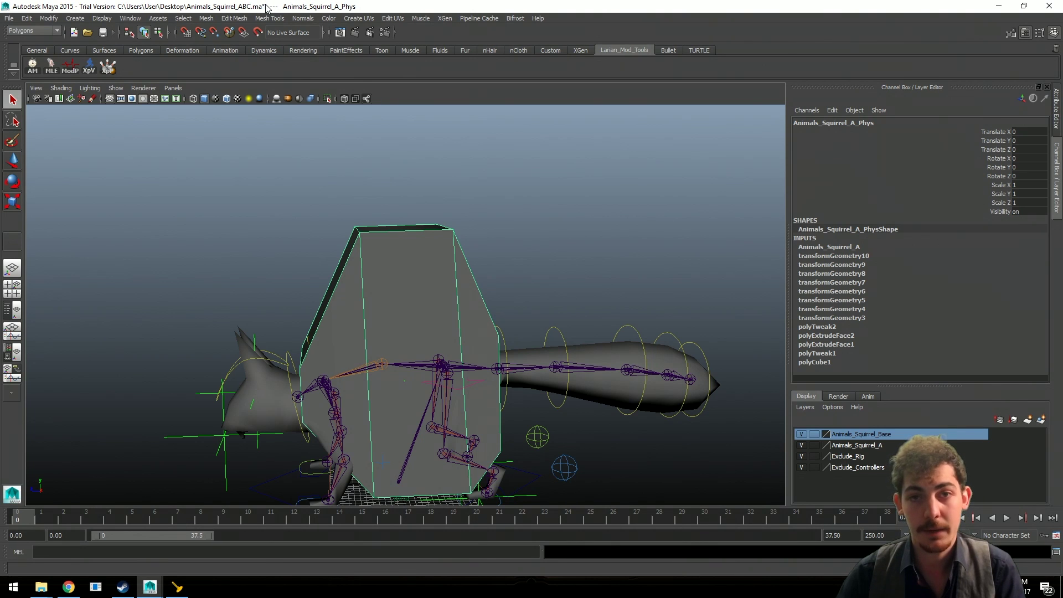
pyautogui.hotkey('ctrl', 's')
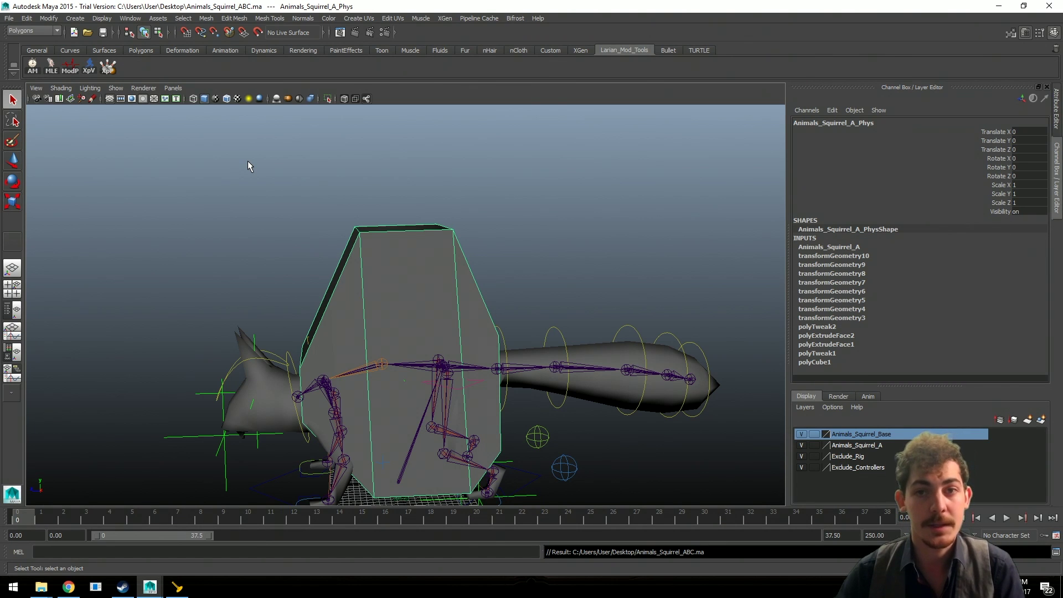
pyautogui.click(50, 70)
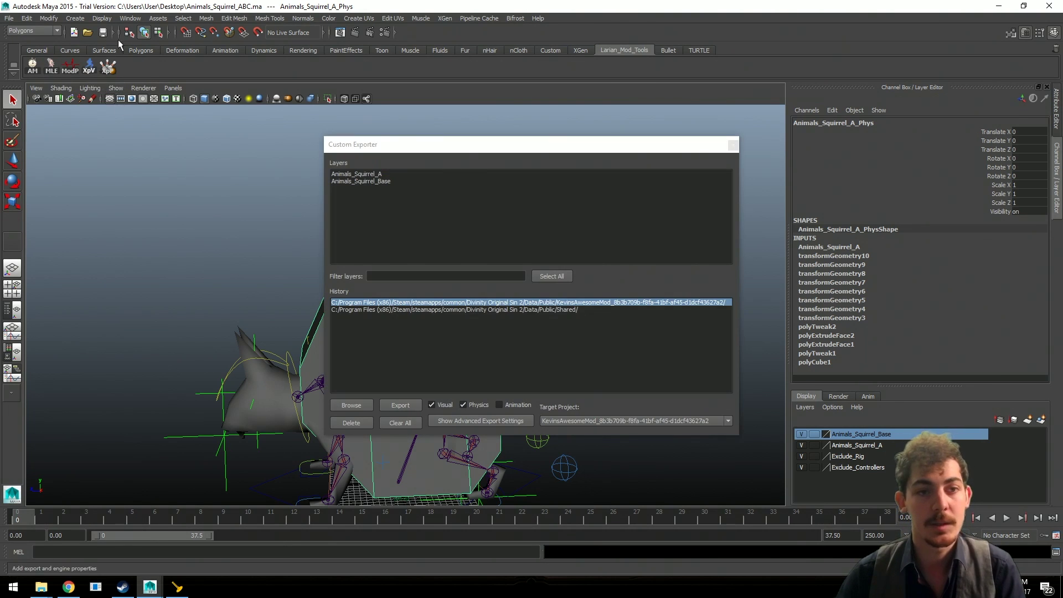